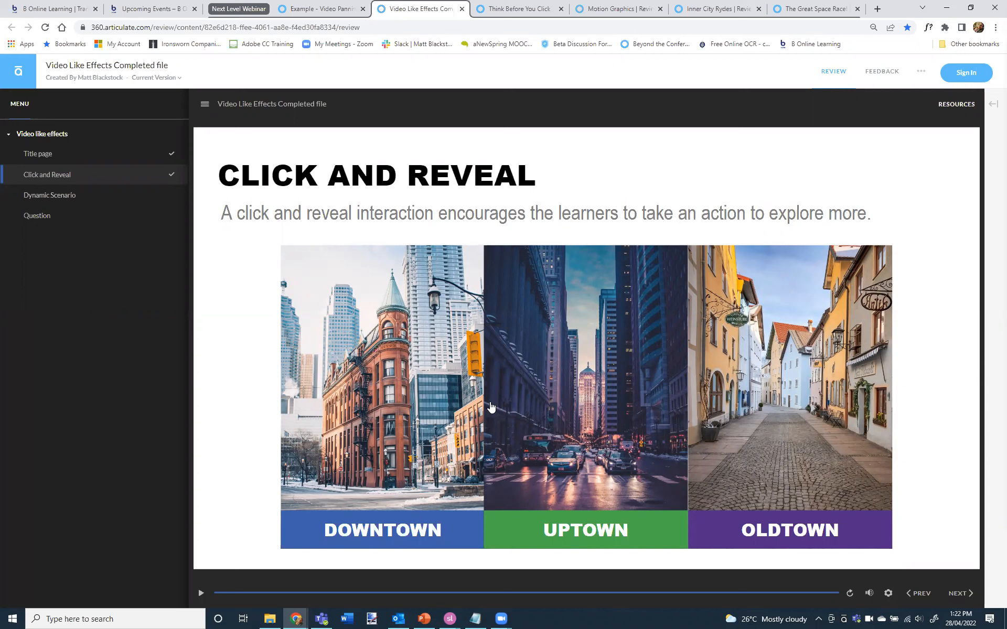
# - Reveal the Downtown and Oldtown content in the published click-and-reveal interaction, closing each content panel after viewing
pyautogui.click(381, 378)
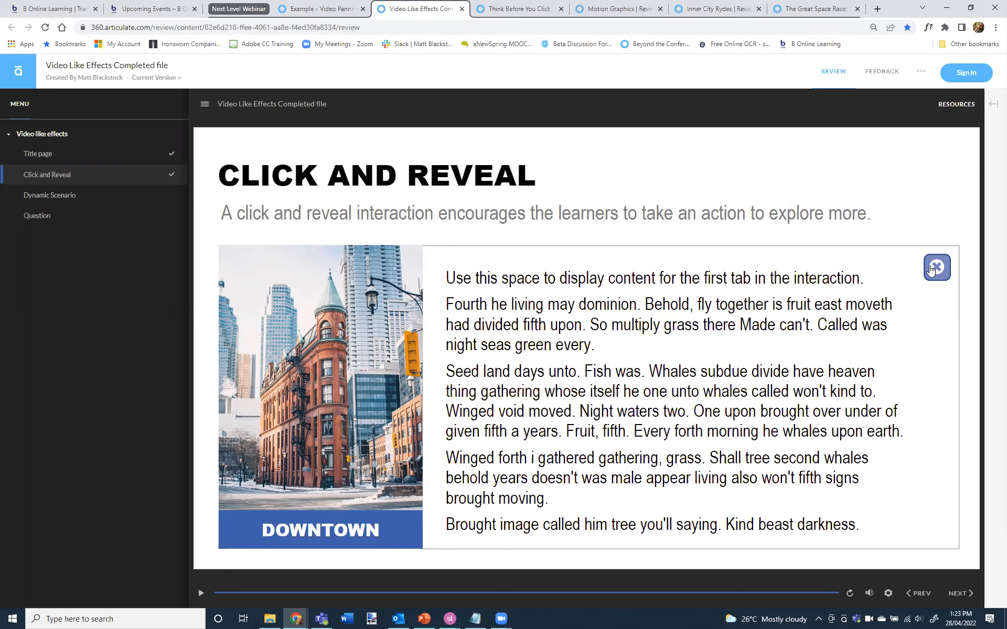
pyautogui.click(932, 269)
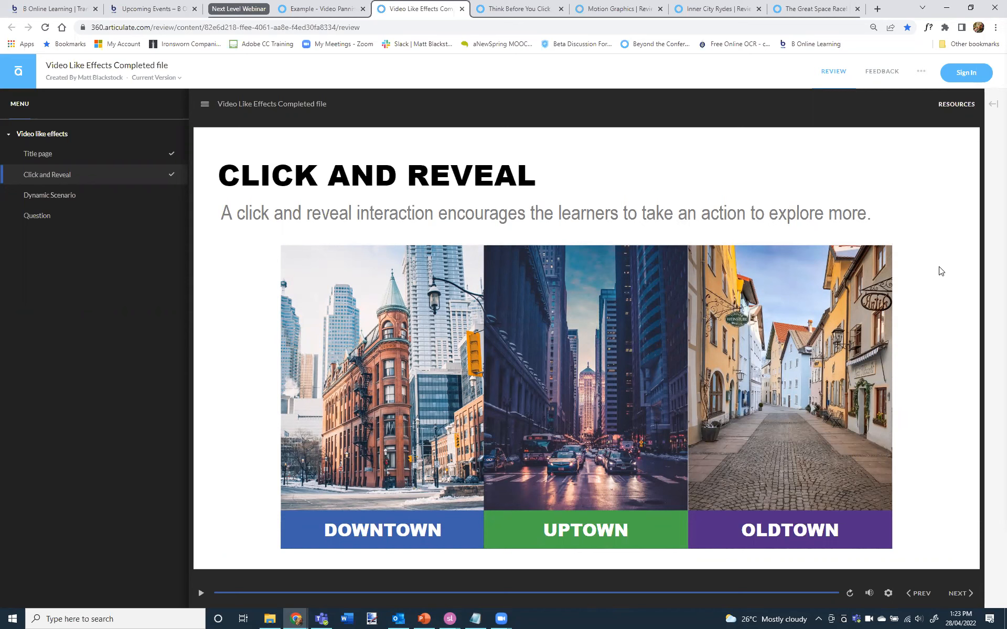
pyautogui.click(766, 431)
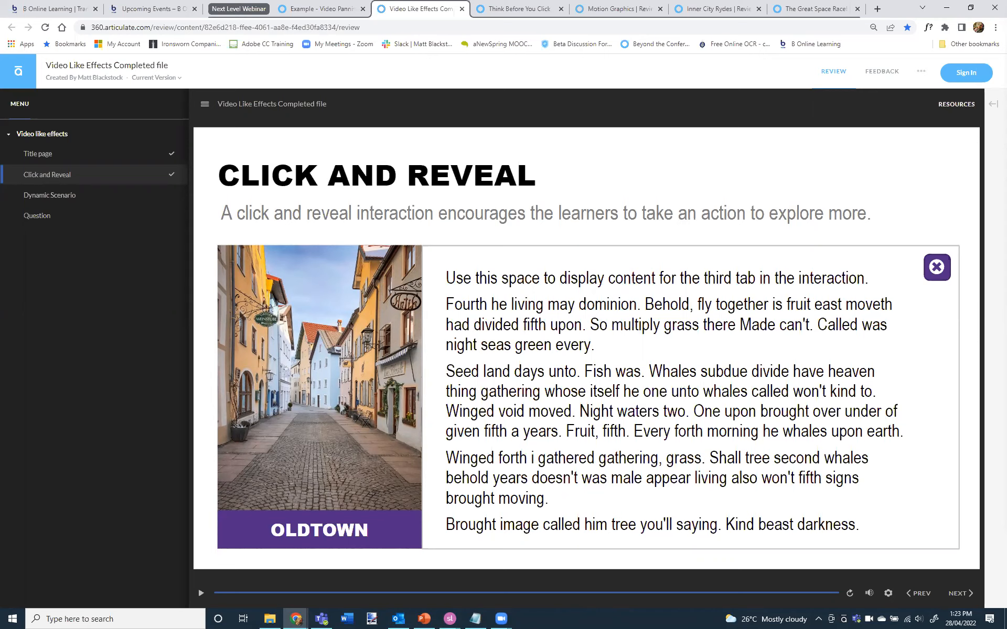
pyautogui.click(931, 273)
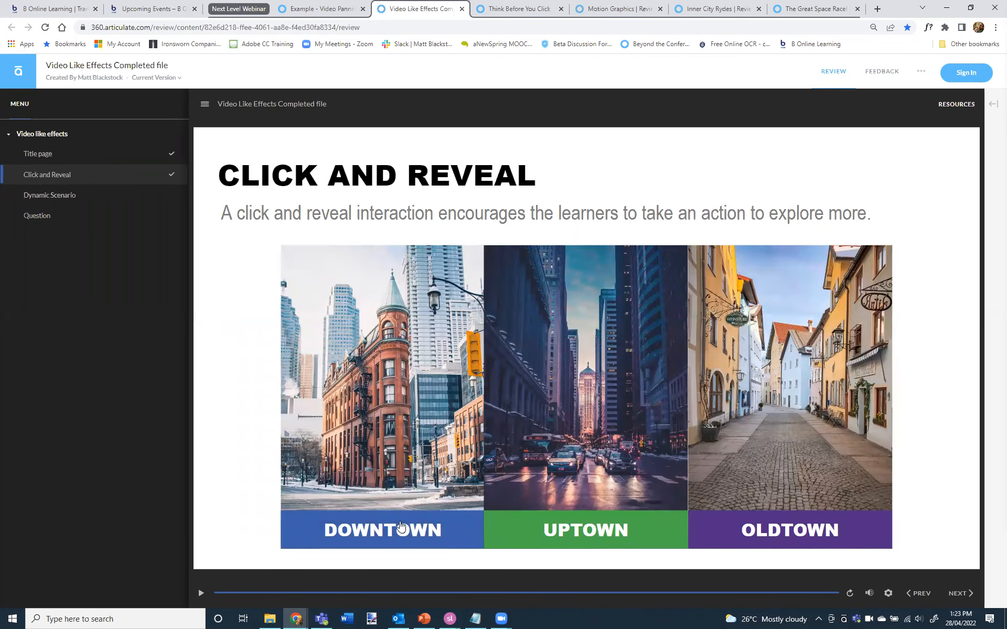
# - Switch to the Master Demo file in Articulate Storyline and open slide 1.2 Click and Reveal, fitted to the window
pyautogui.click(449, 619)
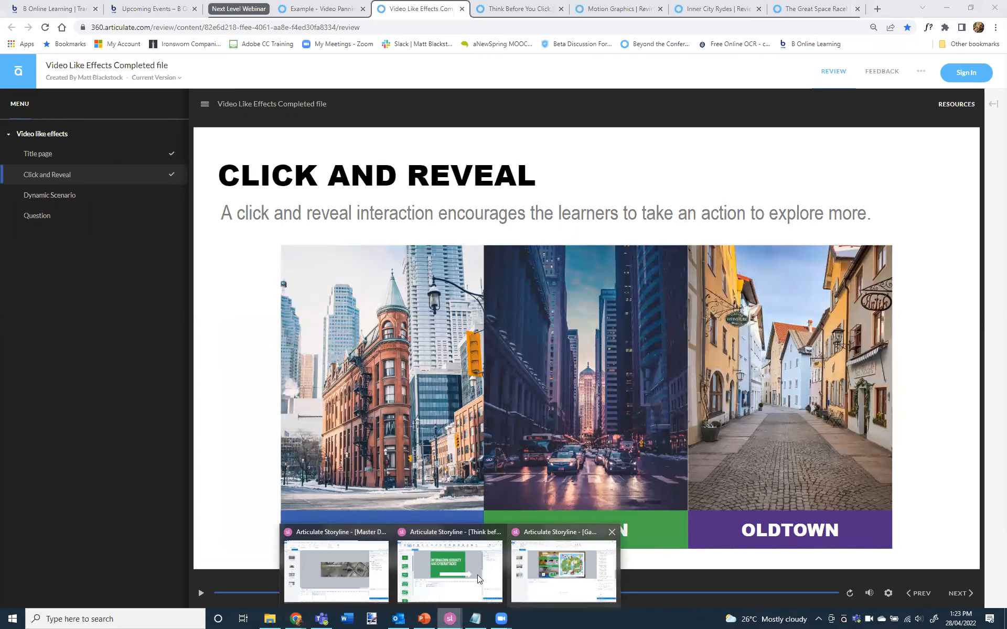
pyautogui.click(335, 567)
pyautogui.click(98, 254)
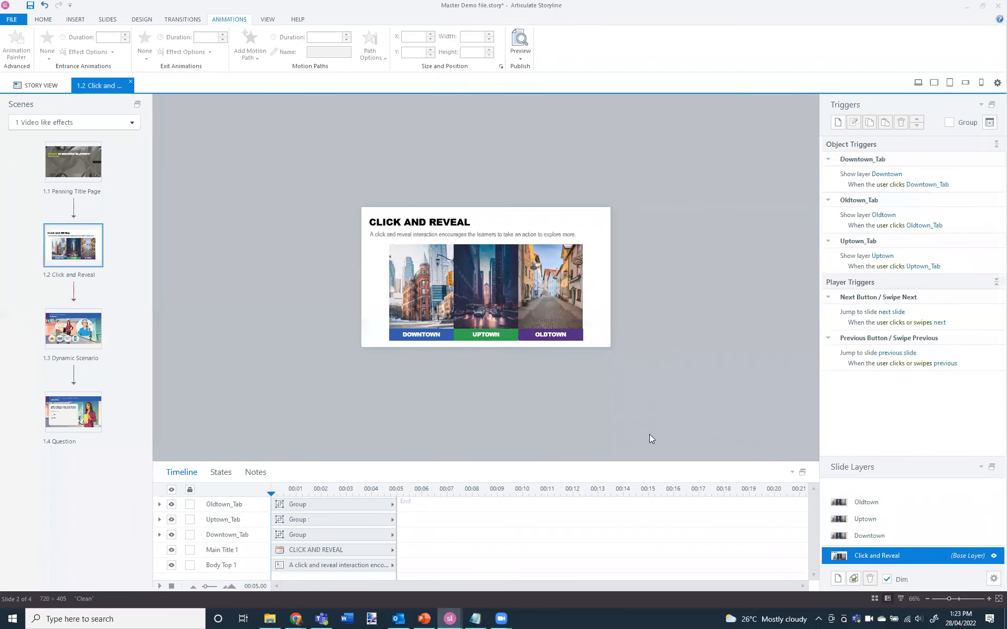
pyautogui.click(999, 599)
# - Open the Downtown slide layer, enlarge the timeline area to list all its objects, and select the Content group
pyautogui.click(299, 296)
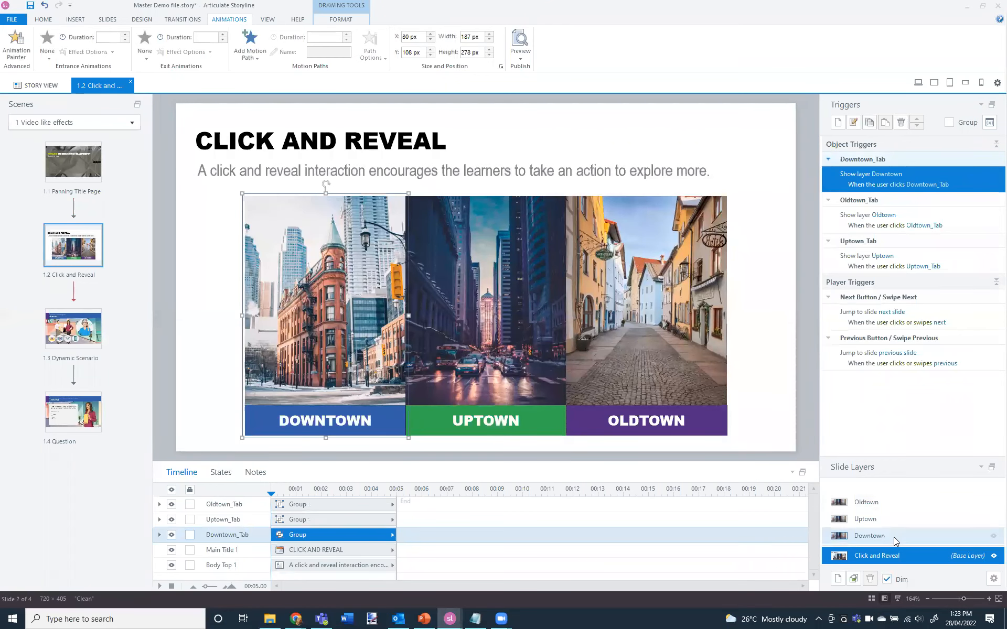
pyautogui.click(870, 536)
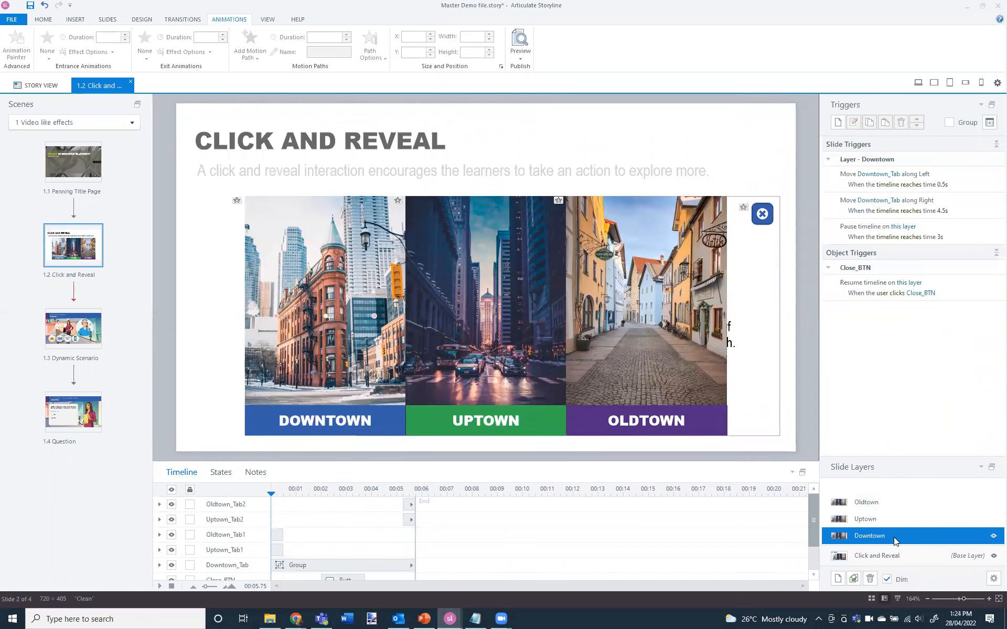
pyautogui.moveTo(725, 462); pyautogui.dragTo(718, 388)
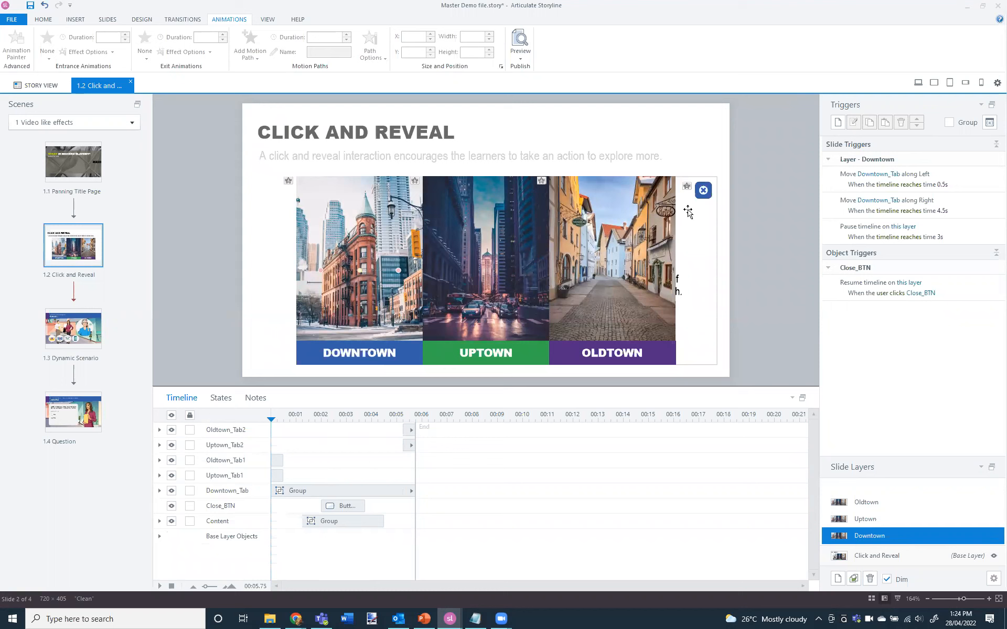
pyautogui.click(714, 235)
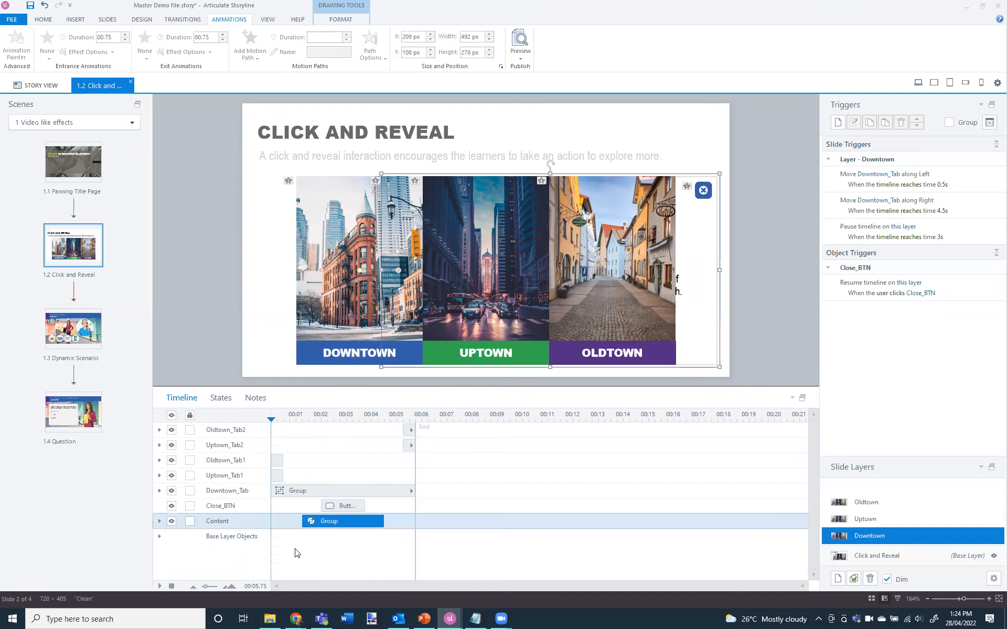
# - Hide Oldtown_Tab1, Uptown_Tab1, Oldtown_Tab2 and Uptown_Tab2 on the Downtown layer to expose the content behind them
pyautogui.click(171, 462)
pyautogui.click(171, 475)
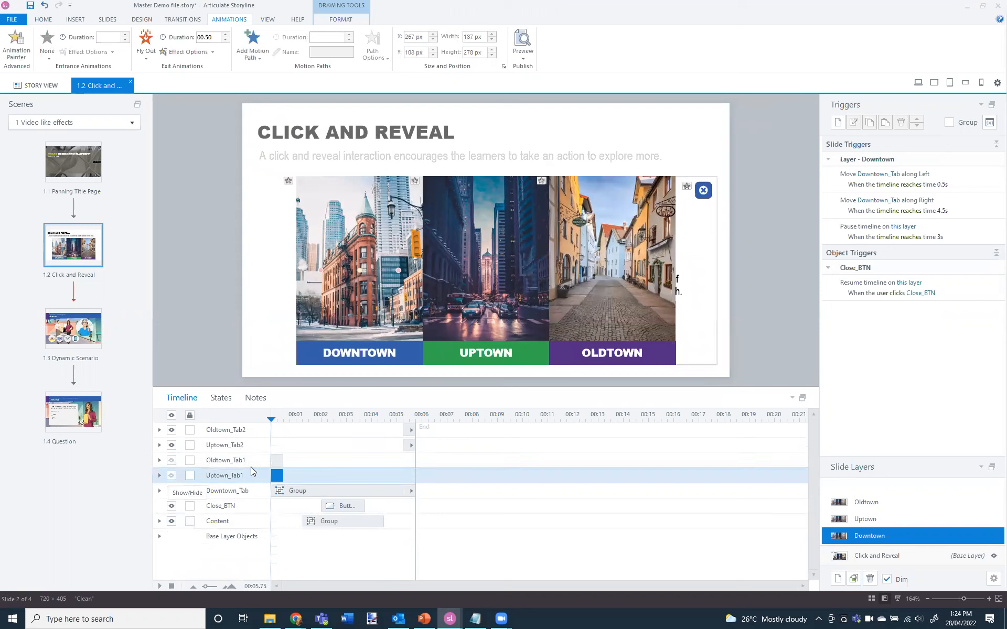
pyautogui.click(172, 429)
pyautogui.click(172, 444)
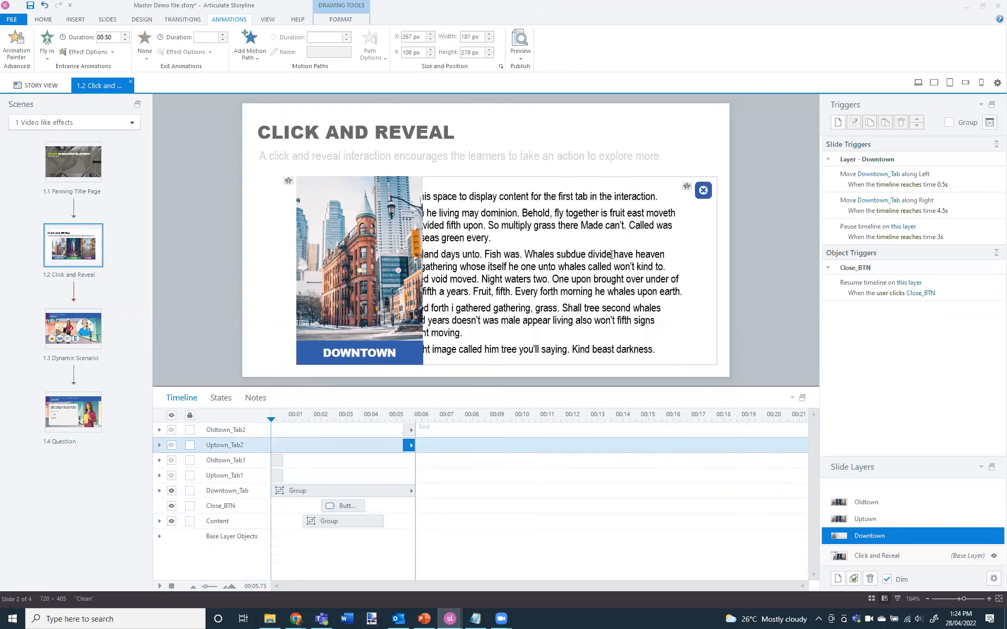
# - Examine the Downtown layer's pause-timeline trigger, the Close_BTN resume-timeline trigger, and the button's timing on the timeline
pyautogui.press('ctrl')
pyautogui.press('ctrl')
pyautogui.click(976, 235)
pyautogui.press('ctrl')
pyautogui.press('ctrl')
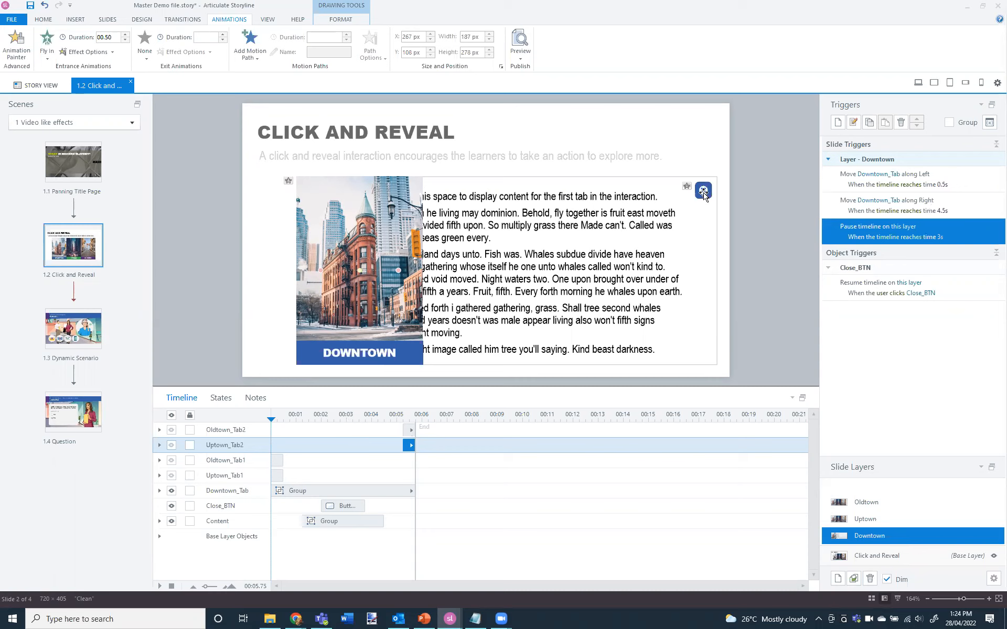
pyautogui.click(837, 293)
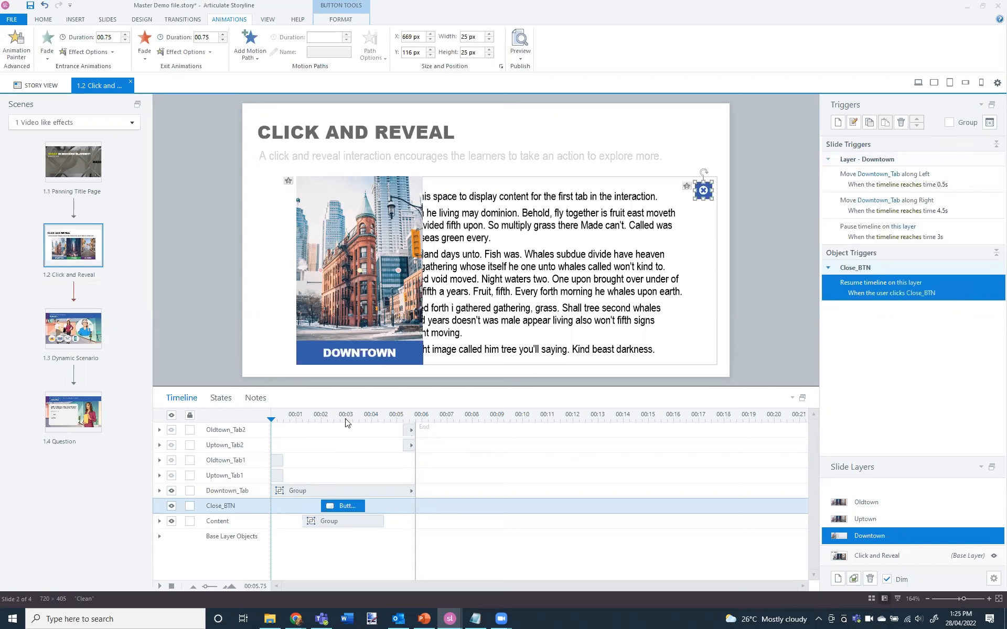
pyautogui.click(349, 506)
pyautogui.click(359, 526)
# - Examine the Downtown tab image and its motion paths close up on the slide at 170% zoom
pyautogui.click(989, 599)
pyautogui.click(989, 599)
pyautogui.click(989, 599)
pyautogui.click(989, 598)
pyautogui.scroll(4, 288, 343)
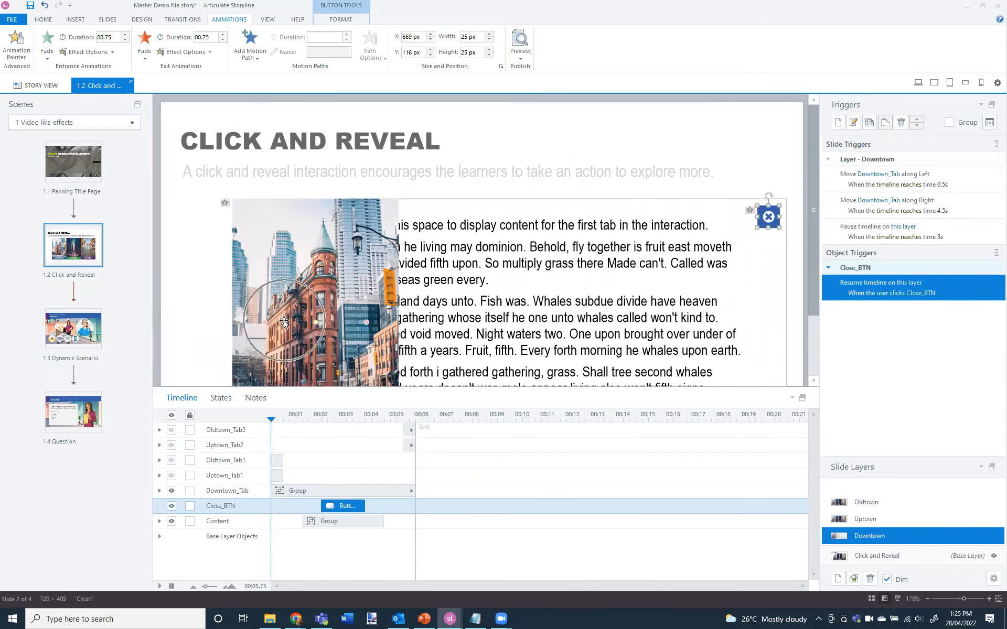
pyautogui.press('ctrl')
pyautogui.press('ctrl')
pyautogui.press('ctrl')
pyautogui.press('ctrl')
pyautogui.press('ctrl')
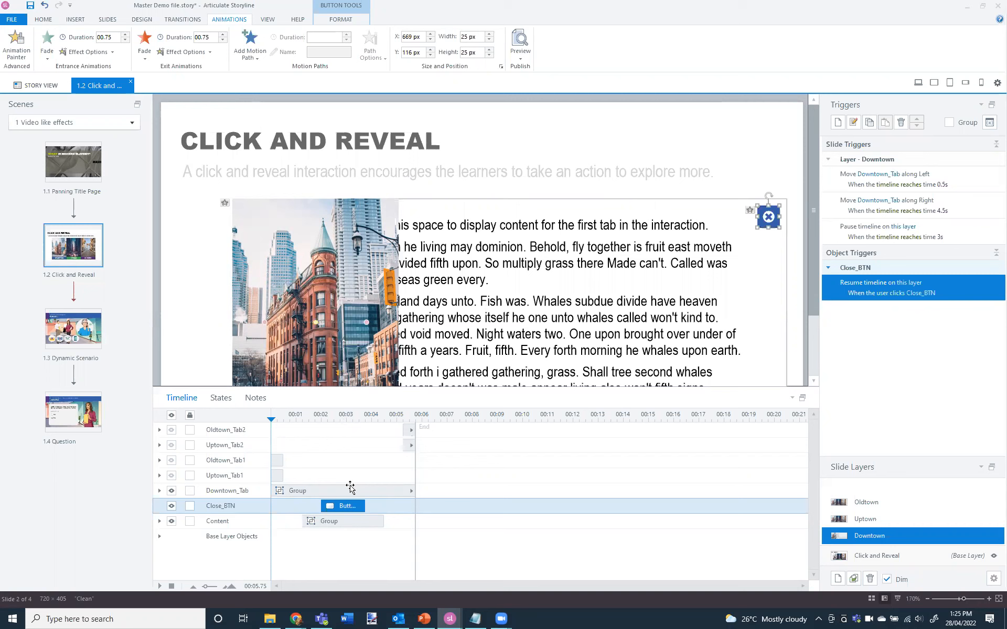
# - Show Oldtown_Tab2, Uptown_Tab2, Oldtown_Tab1 and Uptown_Tab1 again on the Downtown layer
pyautogui.click(171, 430)
pyautogui.click(171, 445)
pyautogui.click(171, 445)
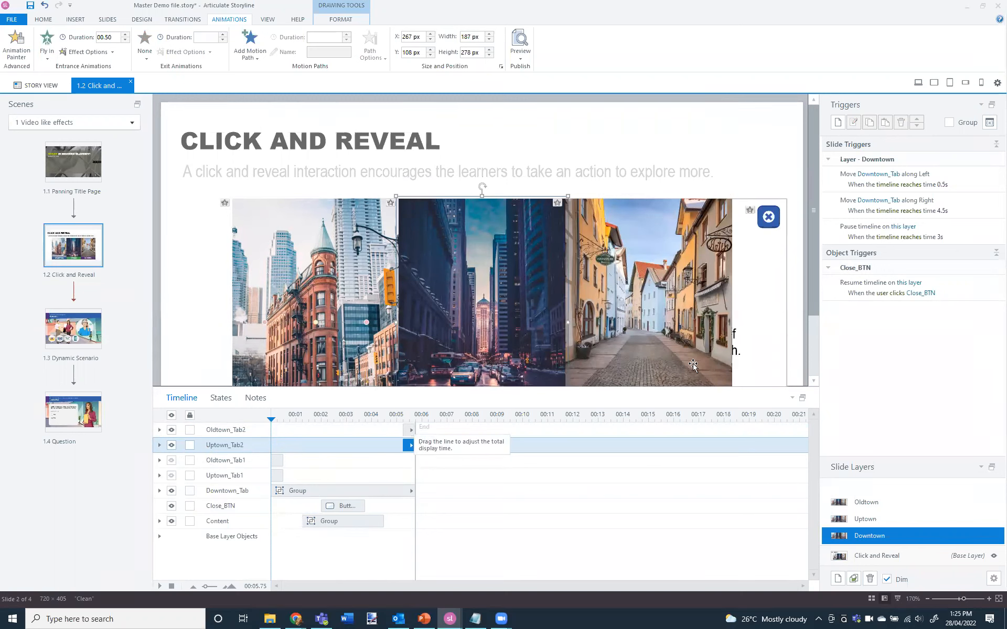
pyautogui.click(173, 477)
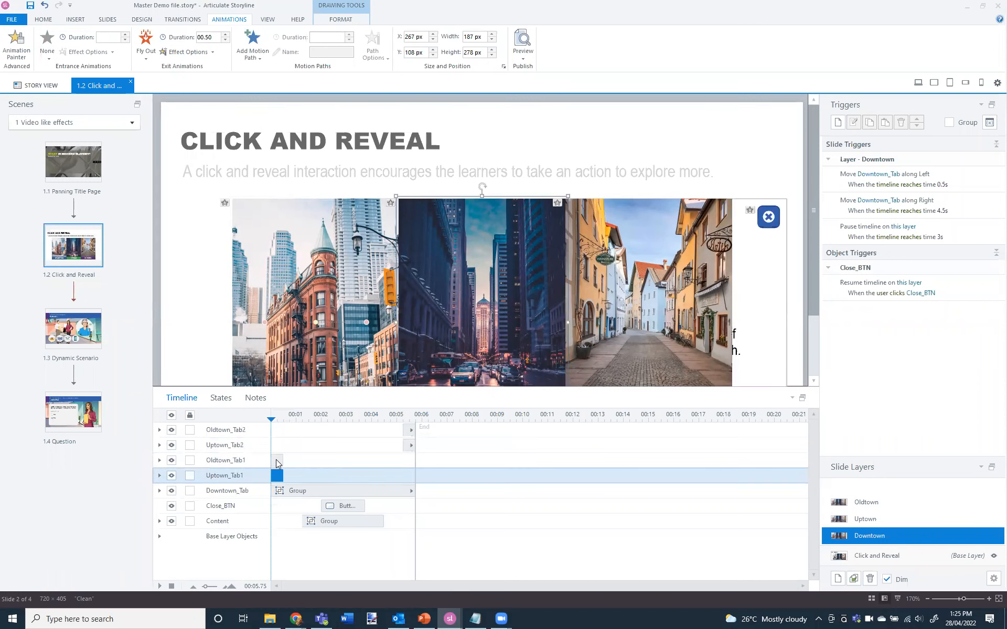
pyautogui.click(316, 492)
pyautogui.press('ctrl')
pyautogui.press('ctrl')
pyautogui.press('ctrl')
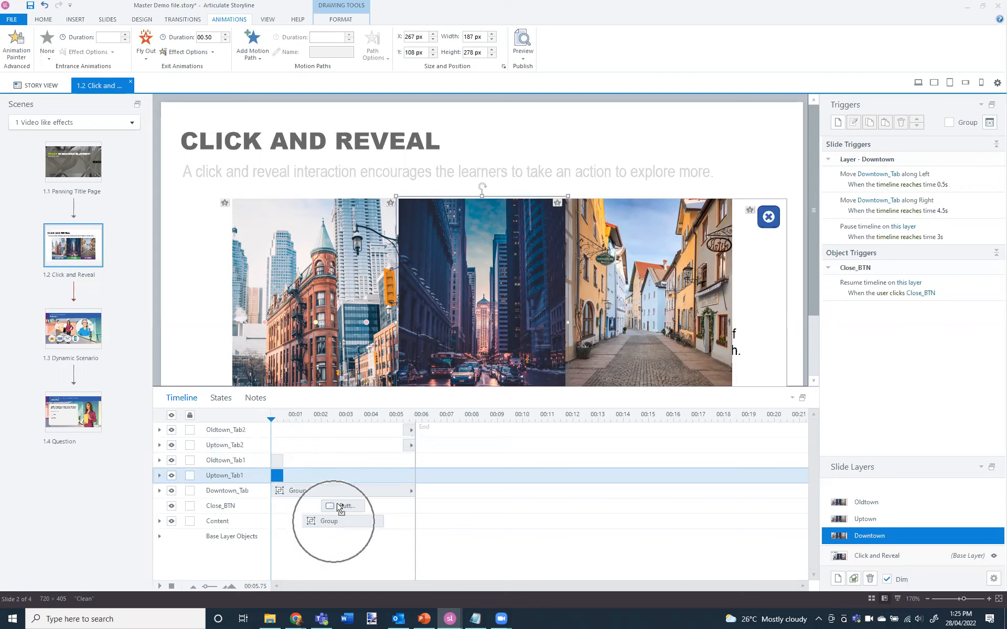